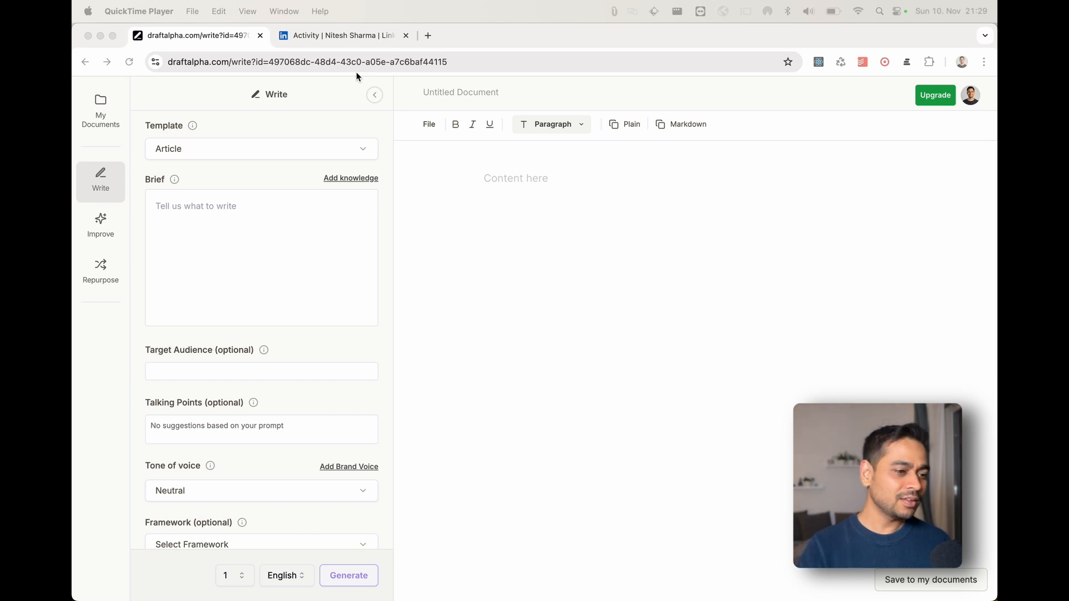
- Select the LinkedIn Post template and fill the brief with the Seasonal/Themed starter text
left_click(257, 139)
left_click(271, 153)
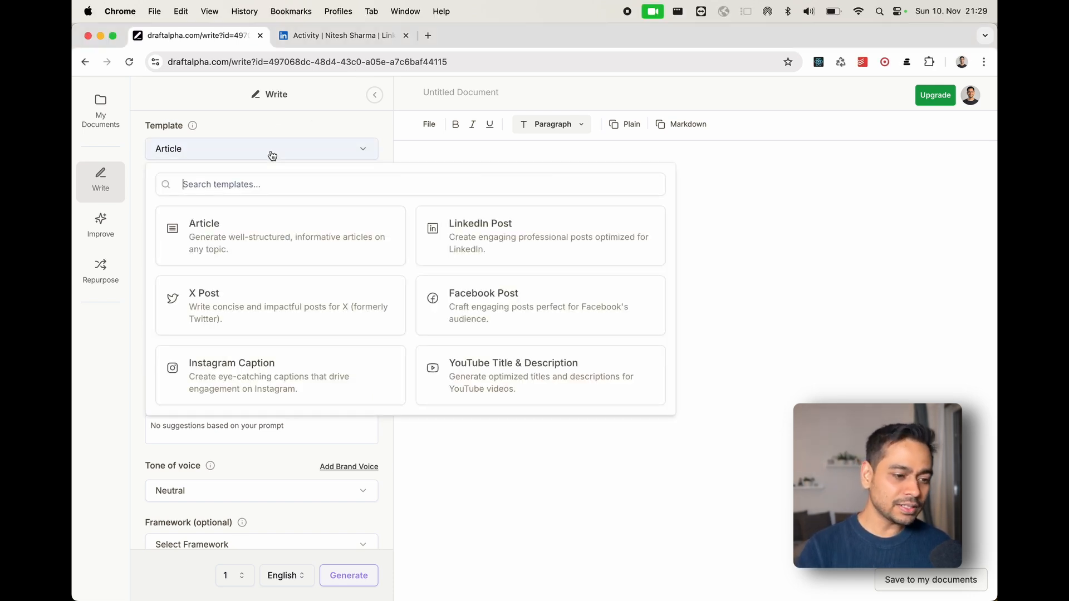
left_click(452, 242)
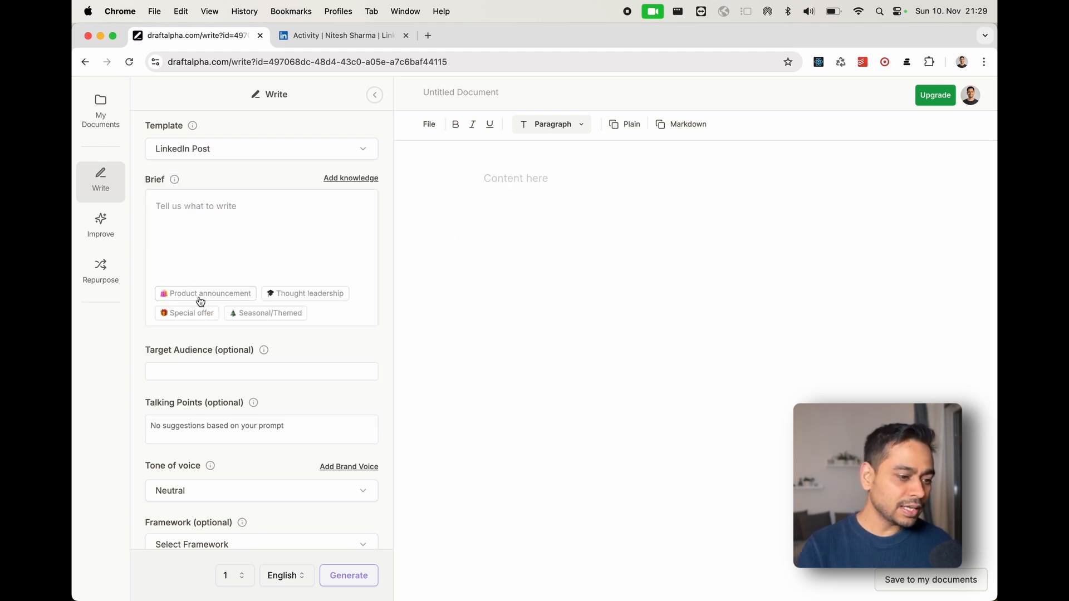
left_click(278, 316)
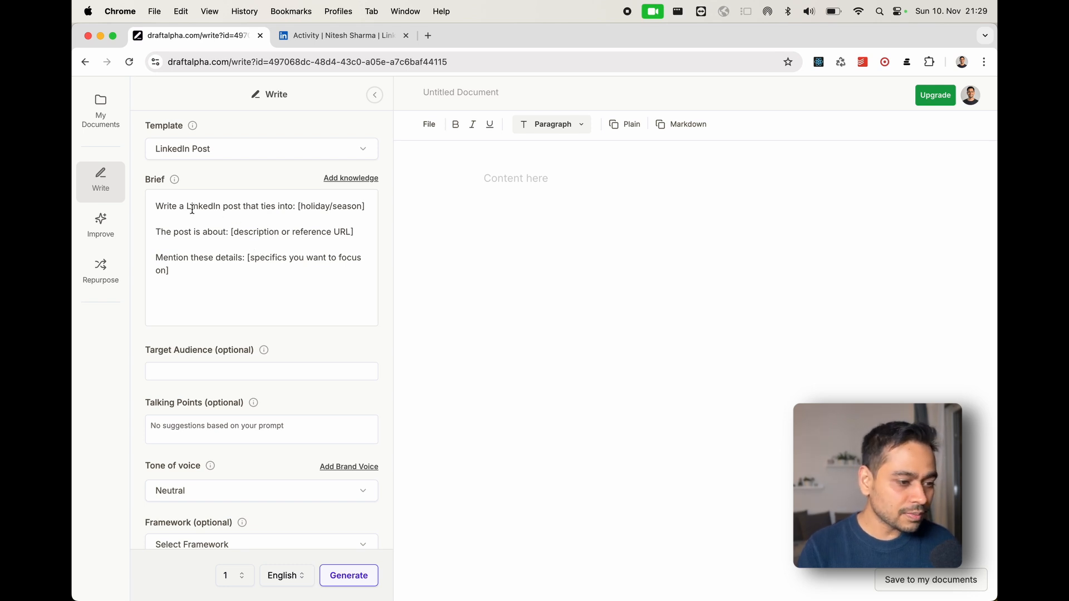
- Set the brief's holiday placeholder to "new year" and replace the description placeholder with the copied Mood-Boosting Desk Lamp product description
double_click(312, 206)
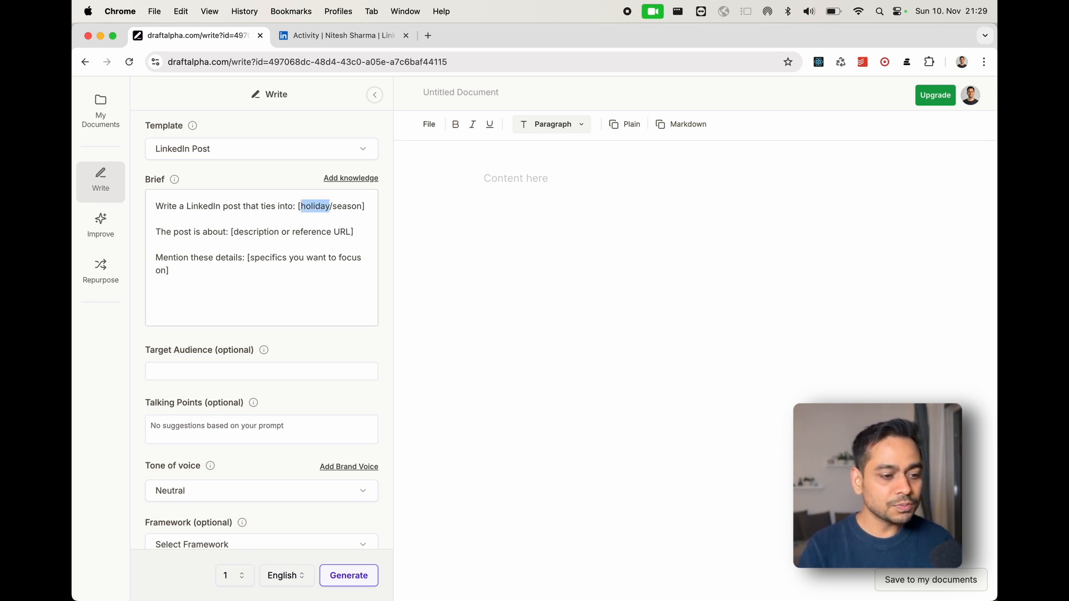
left_click_drag(312, 206, 361, 206)
type("new year")
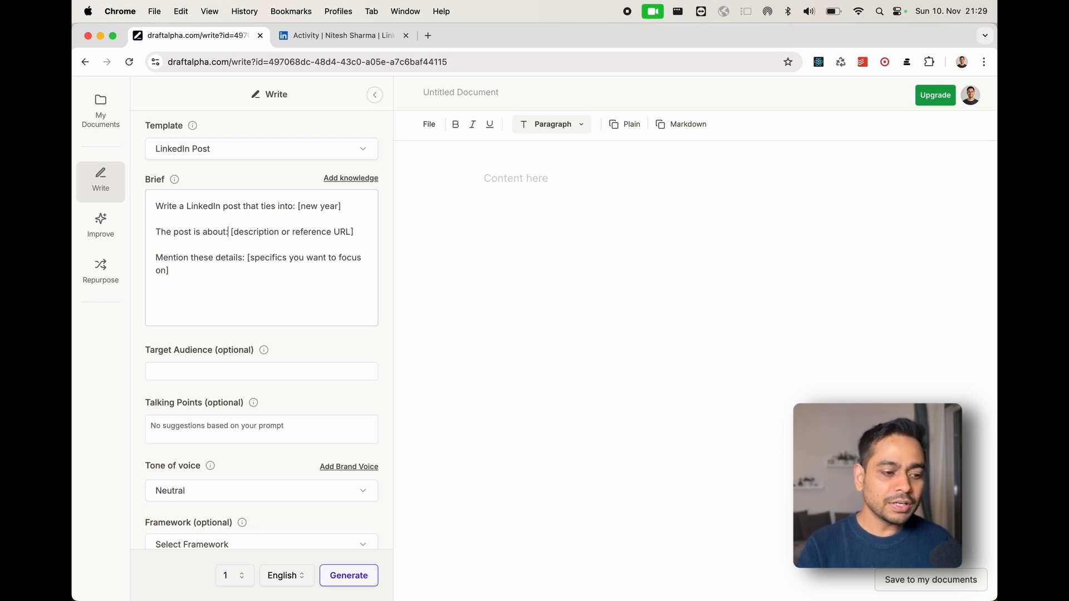
left_click_drag(230, 231, 354, 231)
key("BackSpace")
type("Mood-Boosting Desk Lamp,  A desk lamp with built-in LED lights that simulate sunrise and sunset cycles, designed to improve mood and productivity by mimicking natural light patterns.")
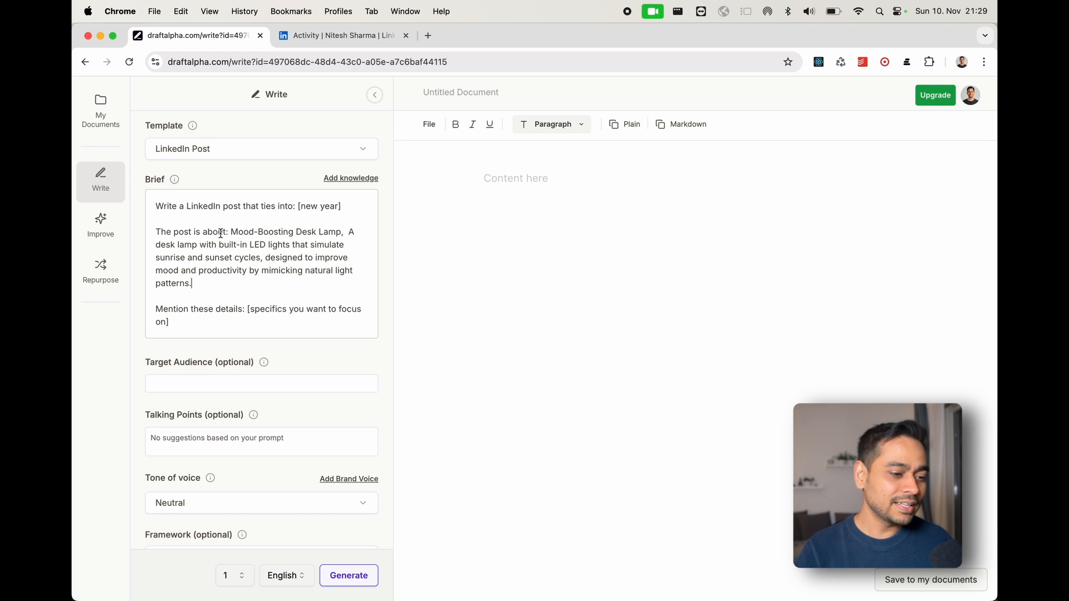
left_click(344, 179)
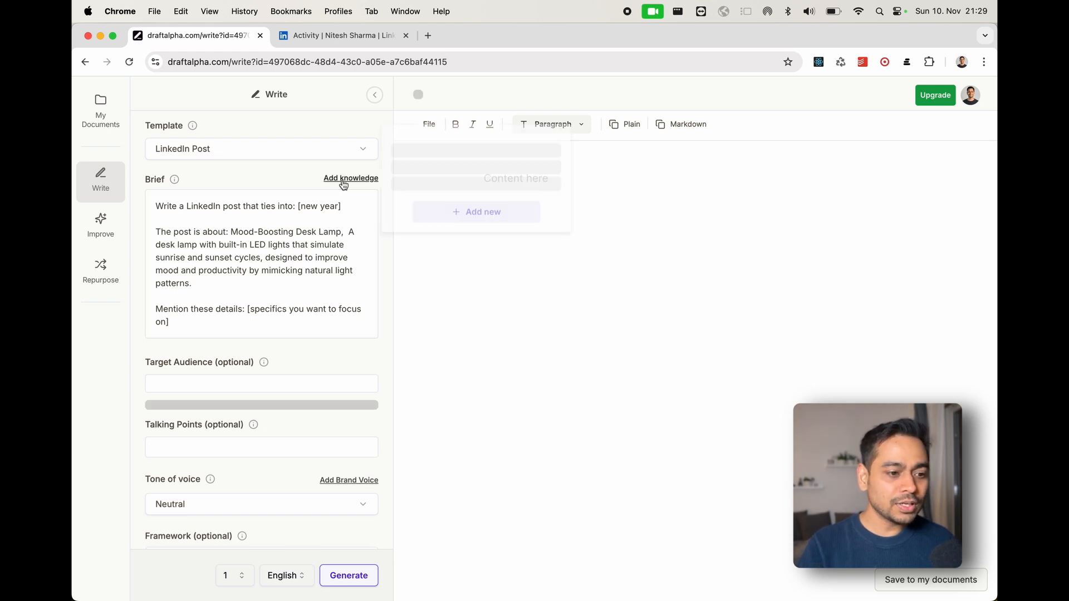
left_click(470, 275)
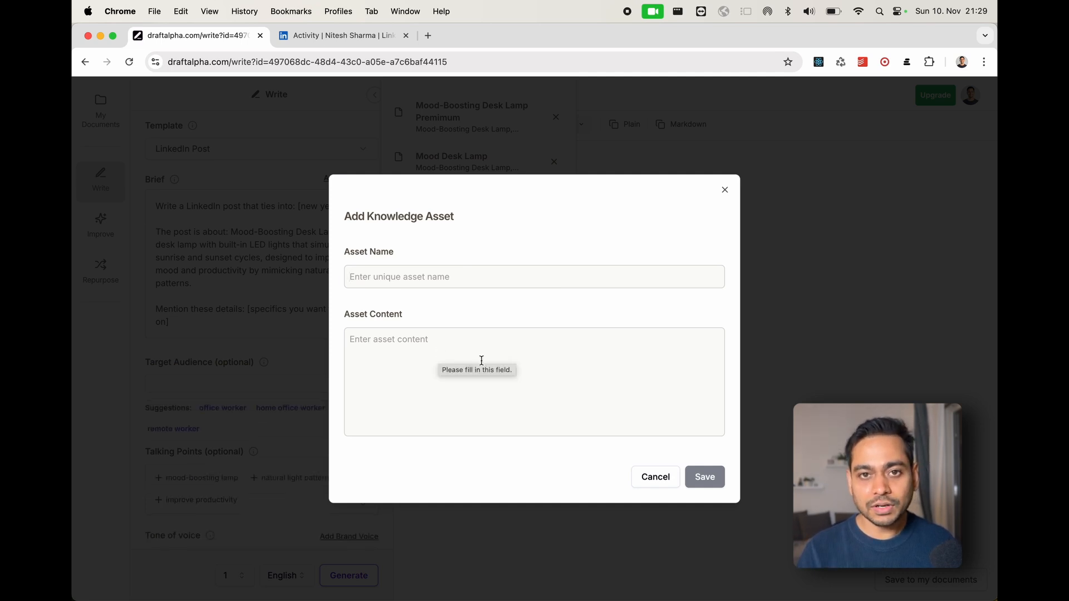
left_click(652, 480)
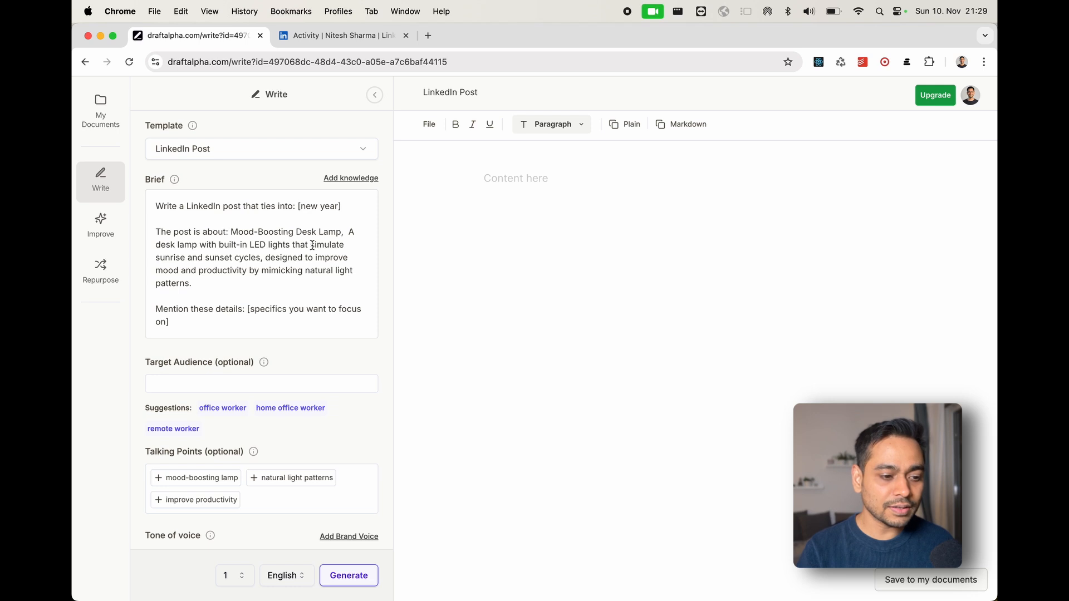
- Attach the "Mood-Boosting Desk Lamp Premimum" knowledge asset to the brief and remove it again
left_click(356, 178)
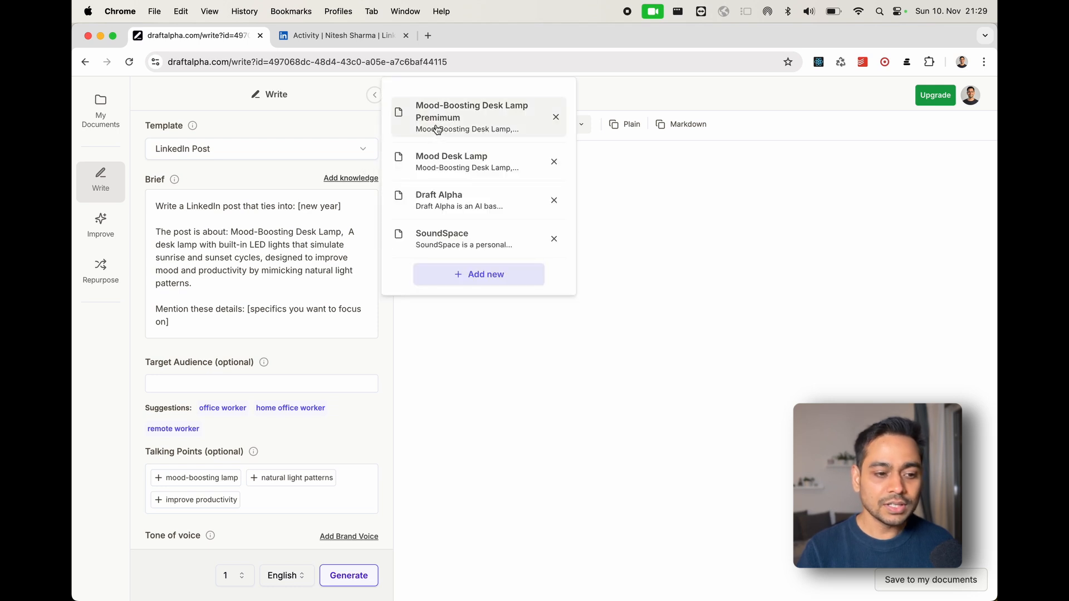
left_click(437, 129)
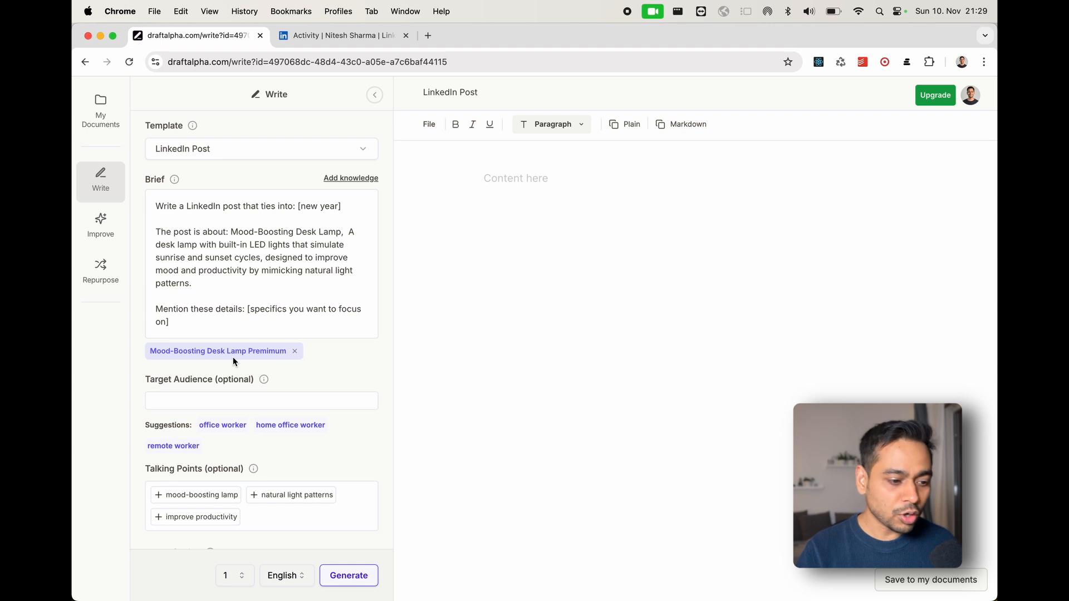
left_click(294, 351)
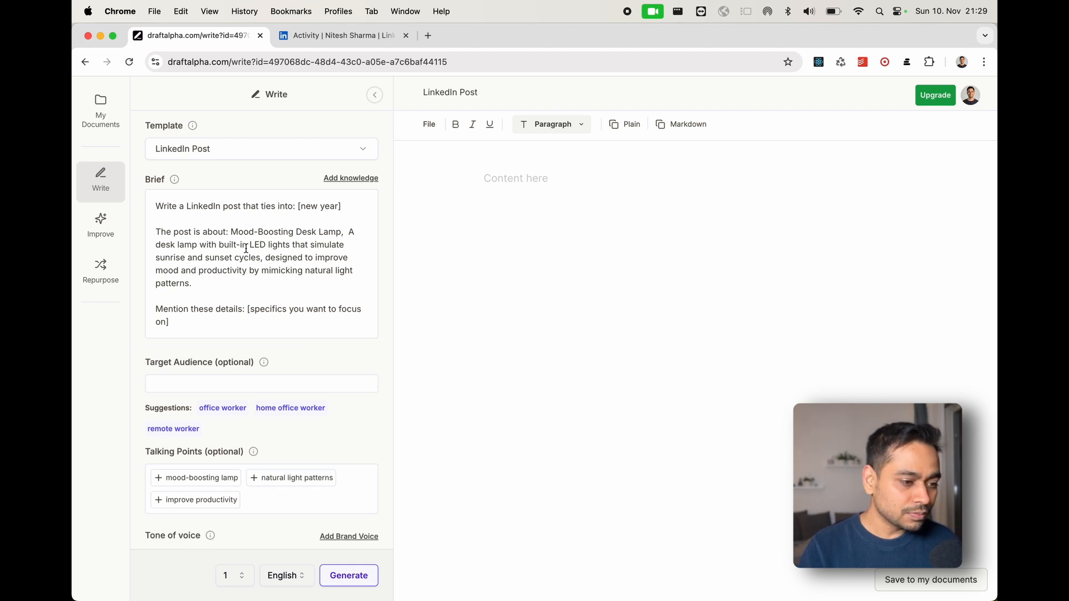
- Replace the specifics placeholder in the brief's "Mention these details" line with "20% off"
scroll(193, 267, "down", 2)
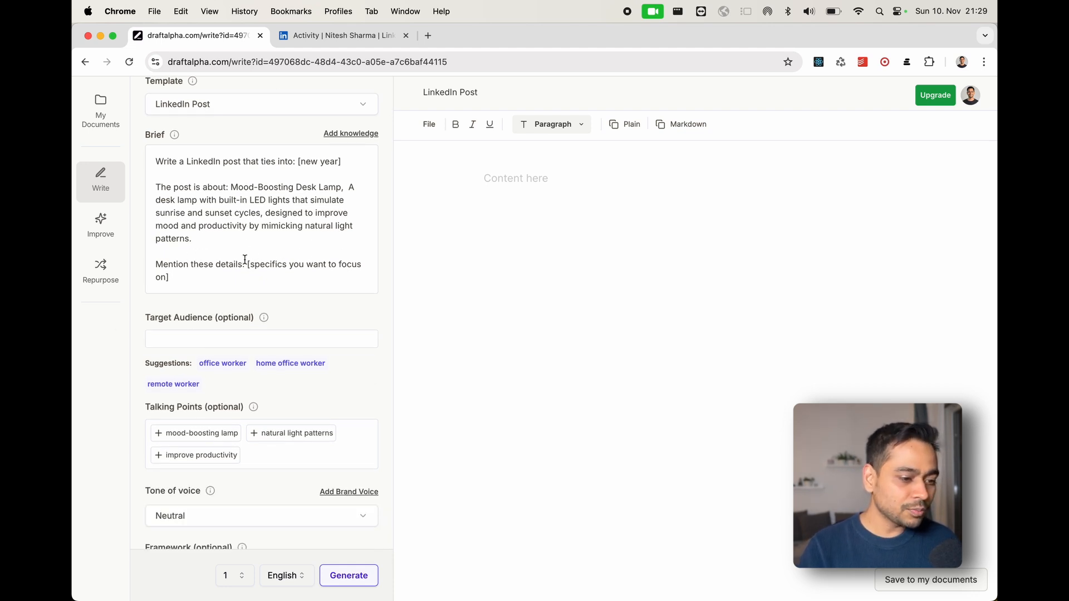
left_click_drag(248, 264, 169, 277)
key("BackSpace")
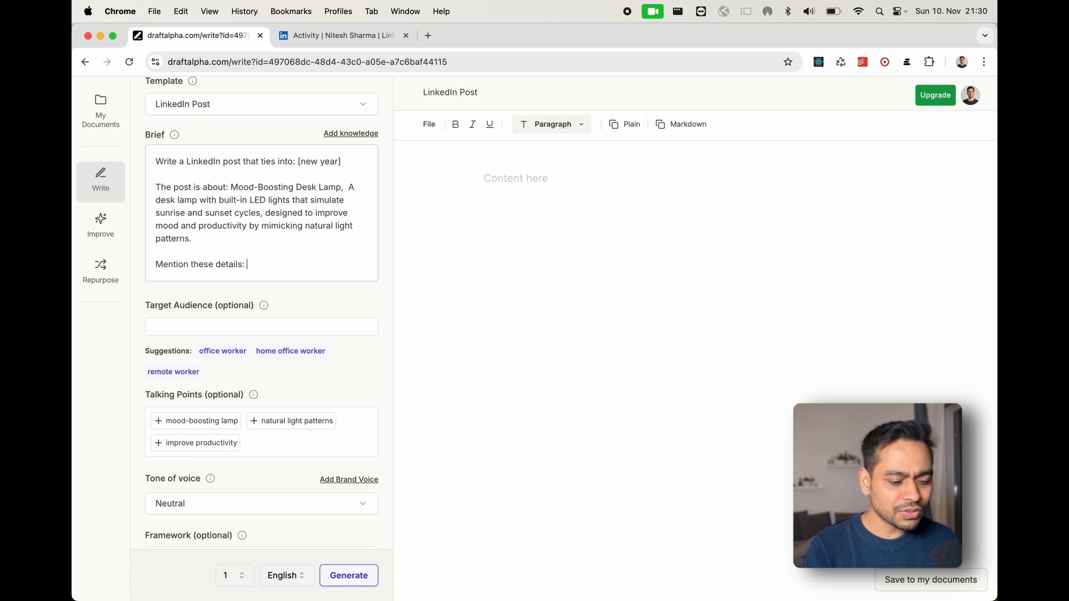
type("20% off")
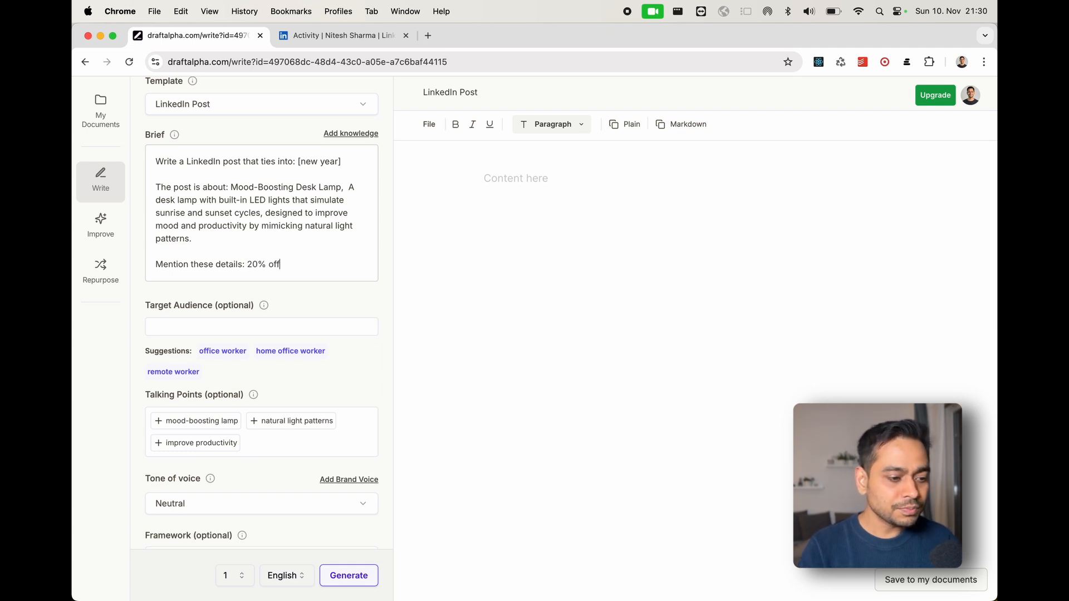
left_click(207, 327)
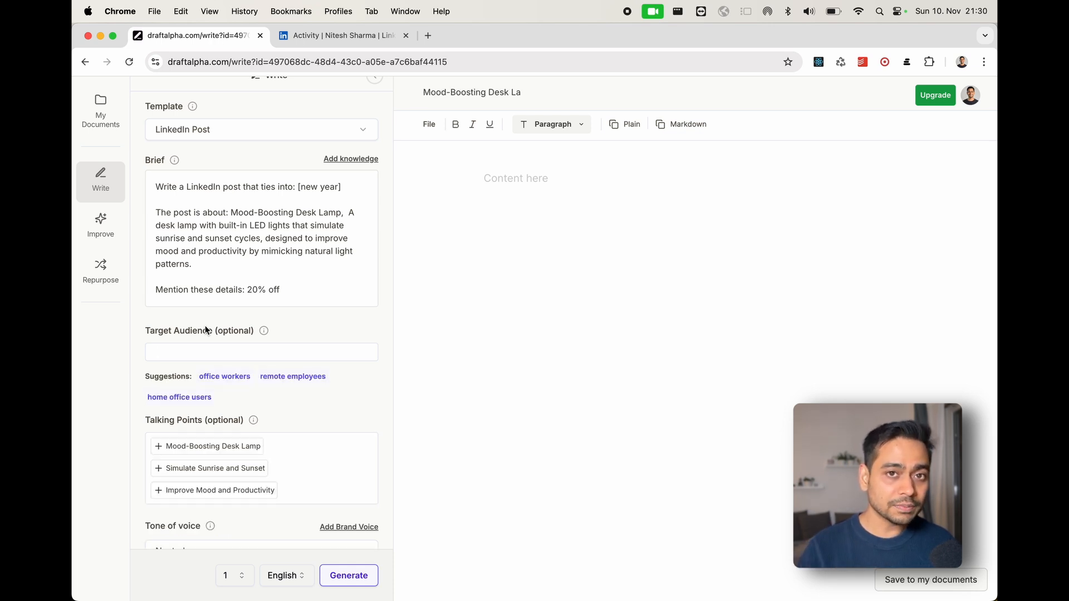
- Add the suggested target audience "office workers" and the talking point "Simulate Sunrise and Sunset"
scroll(142, 334, "down", 2)
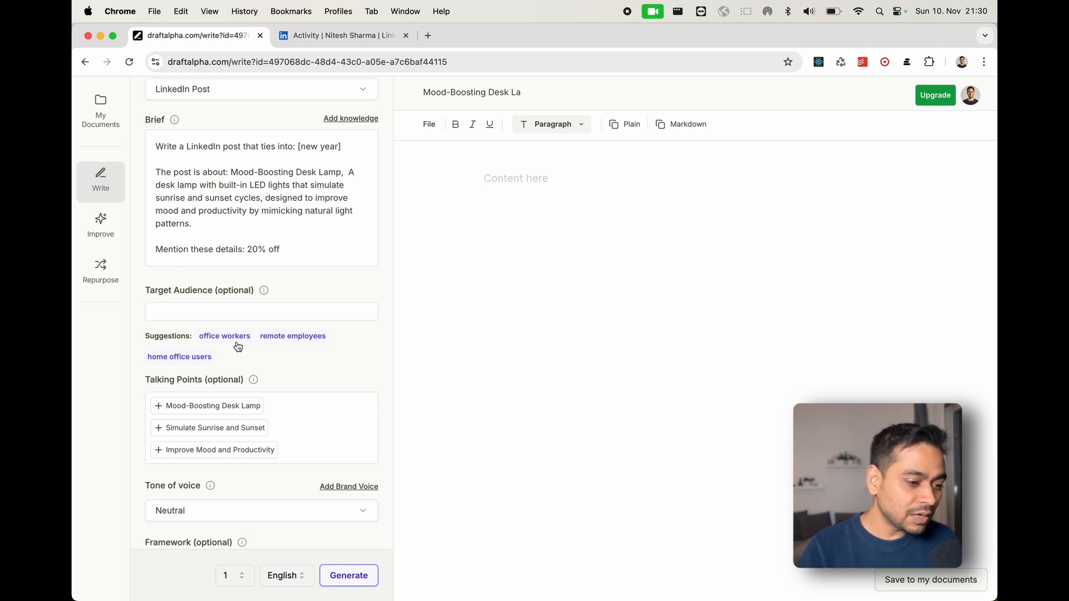
mouse_move(237, 342)
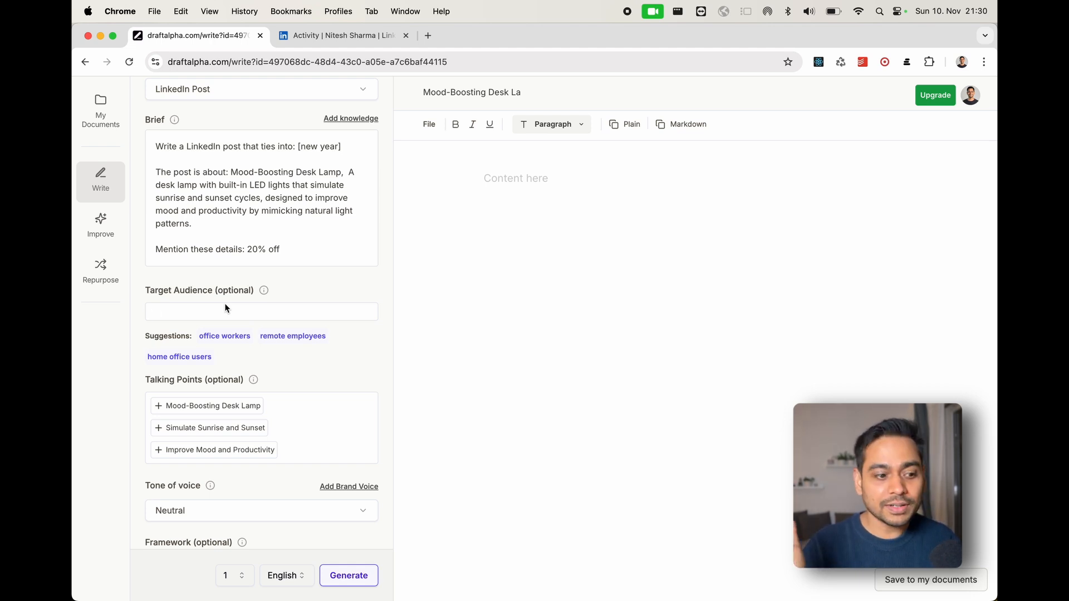
left_click(227, 336)
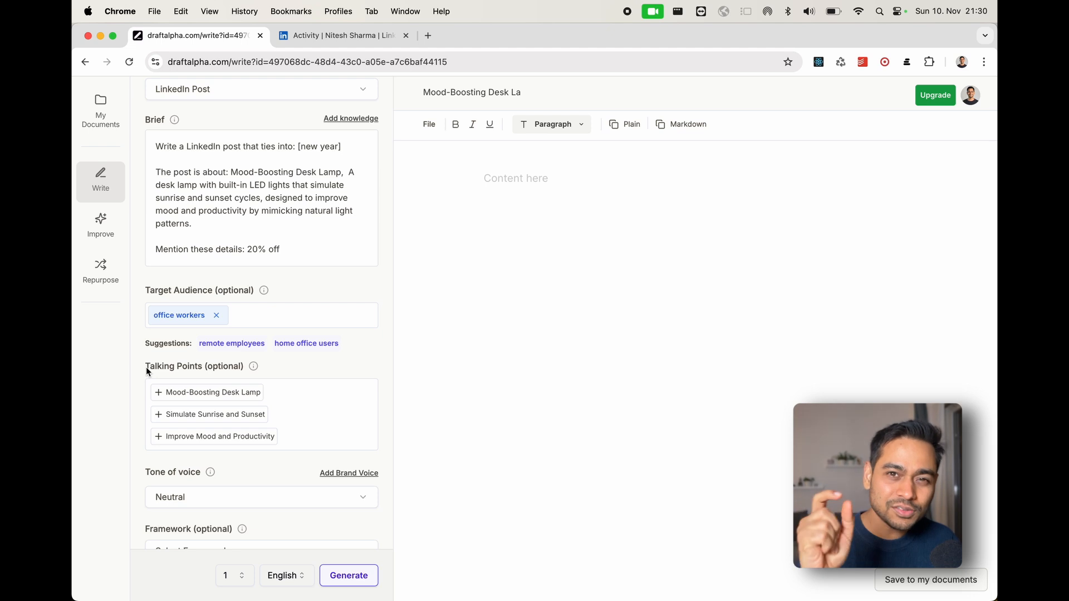
left_click(165, 413)
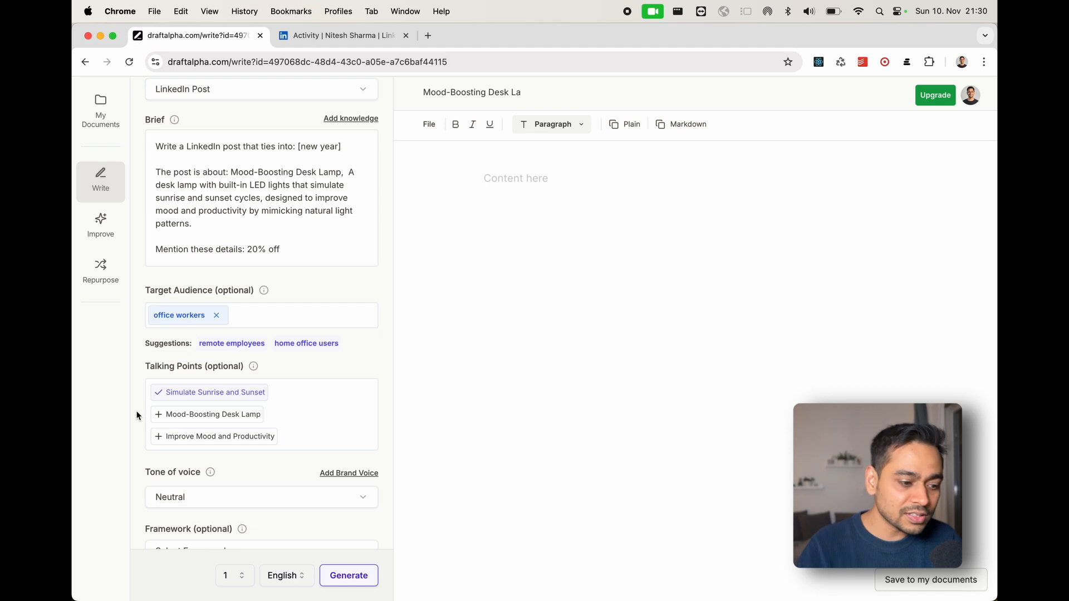
scroll(135, 410, "down", 1)
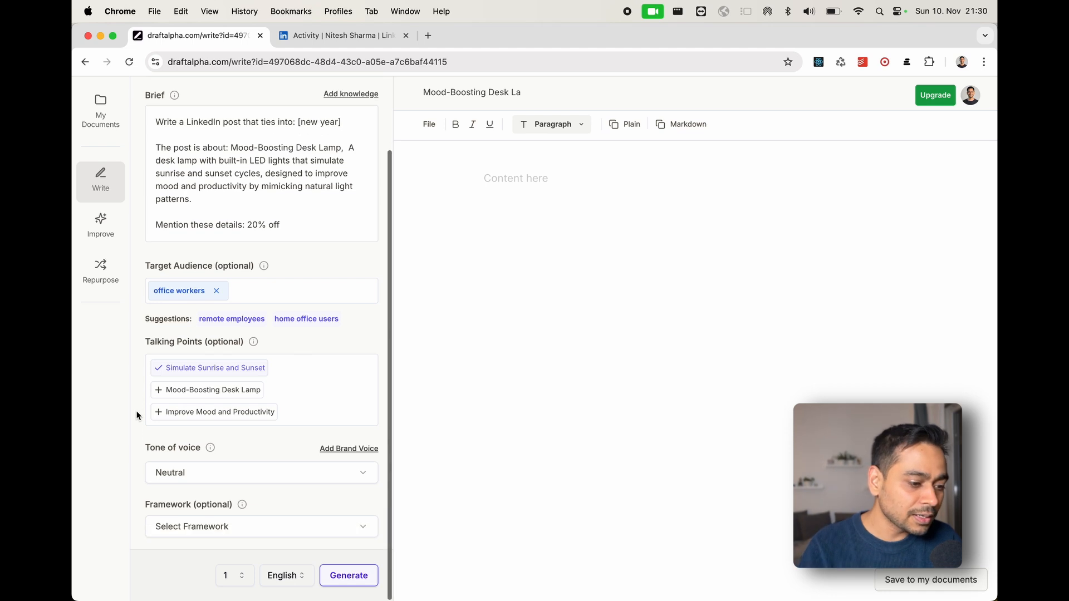
left_click(199, 472)
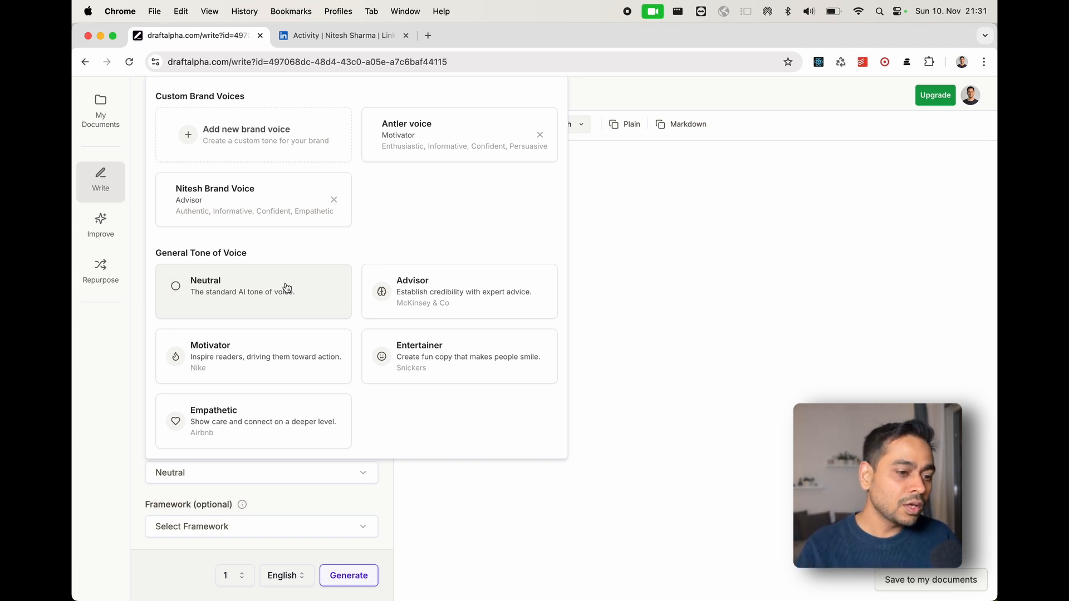
left_click(413, 471)
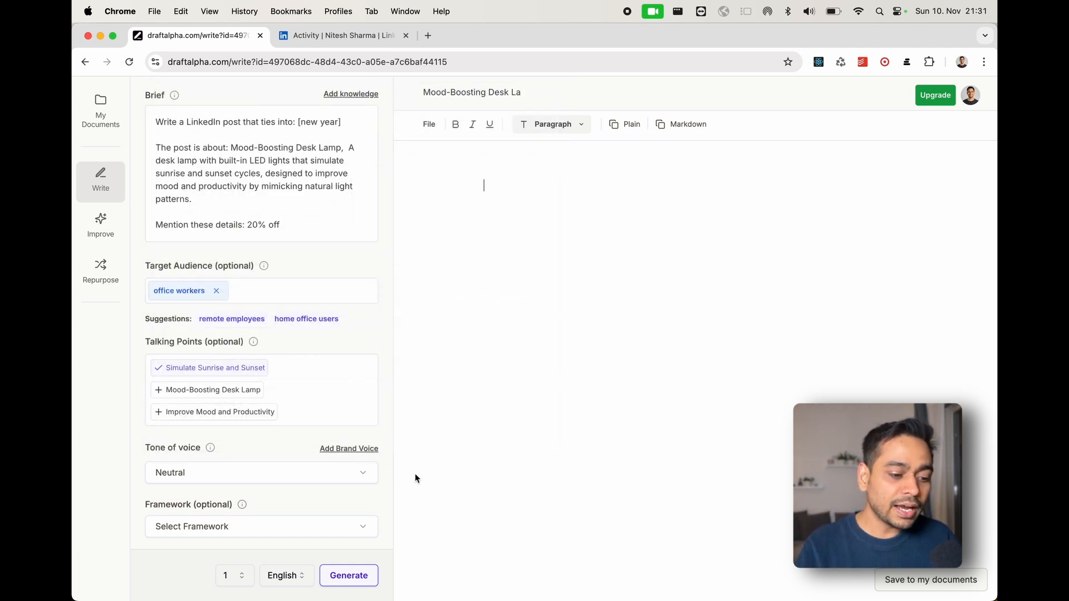
- Start a new brand voice, using the highlighted meditation retreat post from the LinkedIn page as the on-brand sample text
left_click(357, 449)
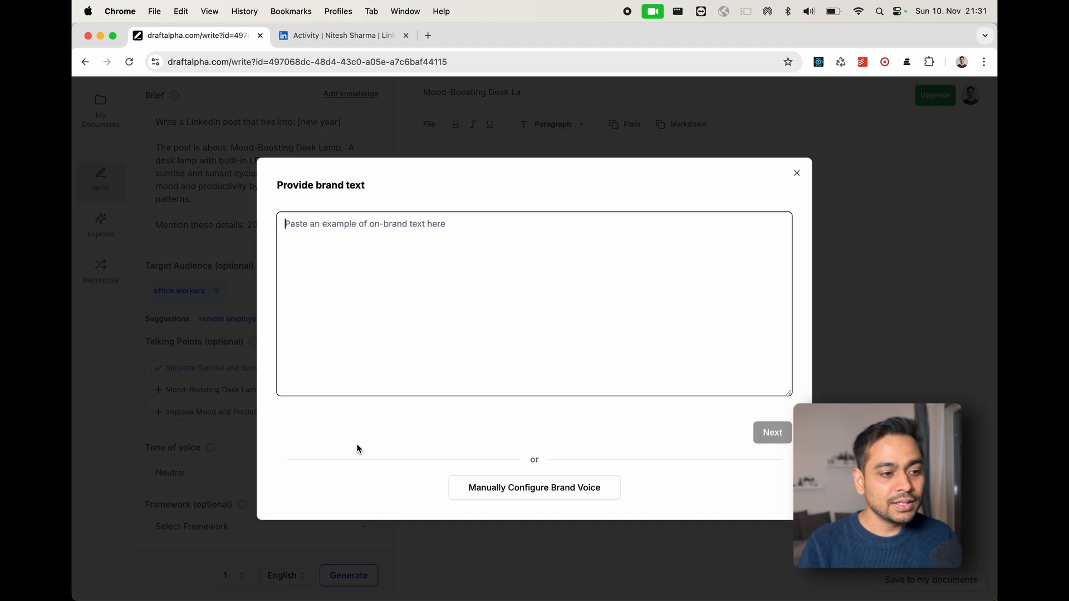
left_click(348, 37)
key("super+c")
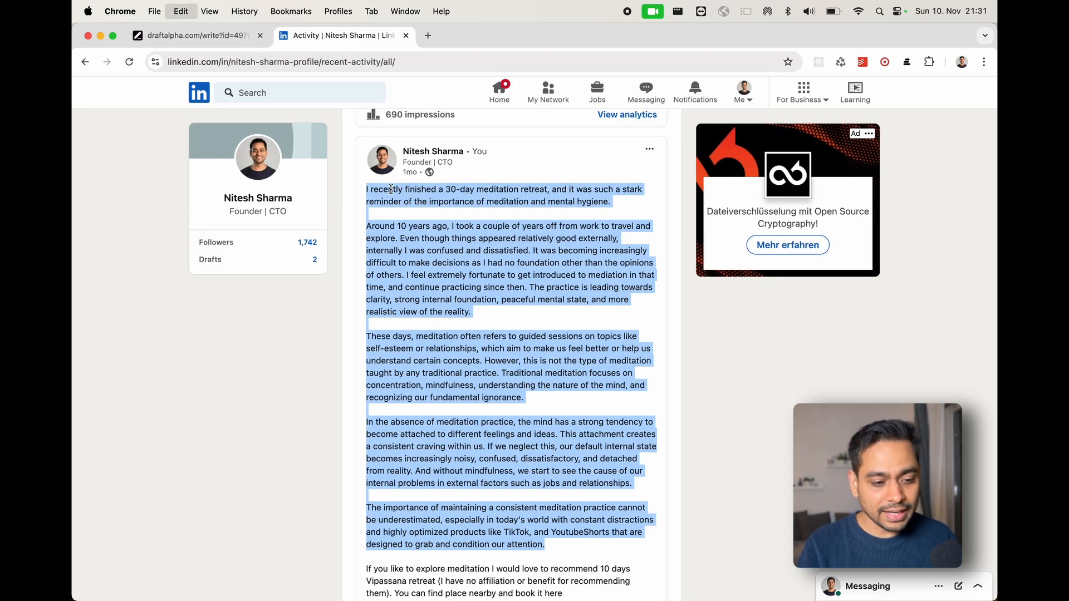
left_click(210, 36)
key("super+v")
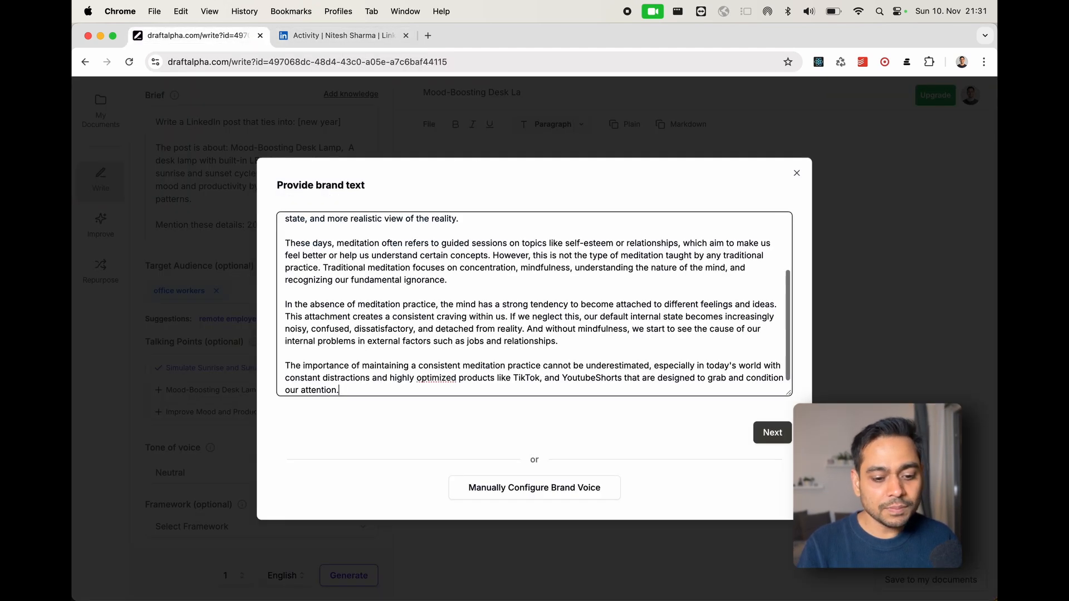
left_click(768, 433)
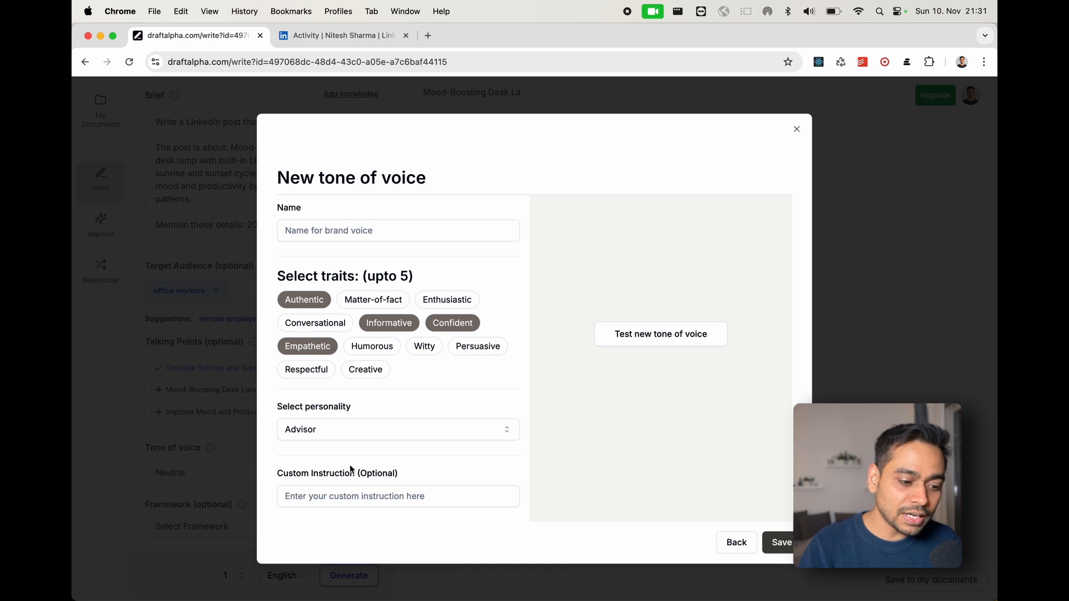
- Name the new brand voice with the owner's full name, test its tone and save it
left_click(353, 237)
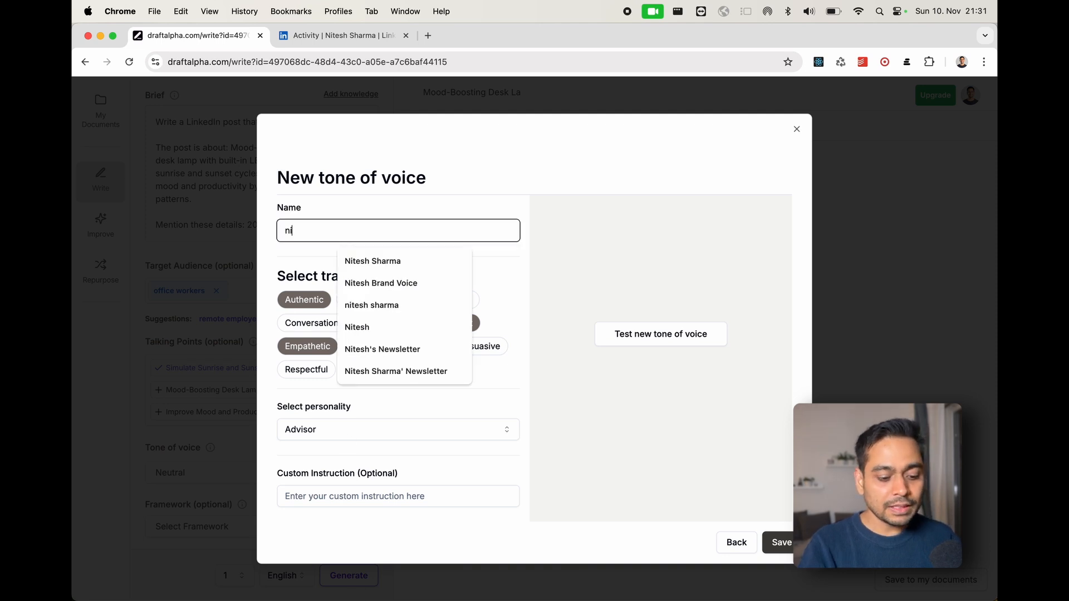
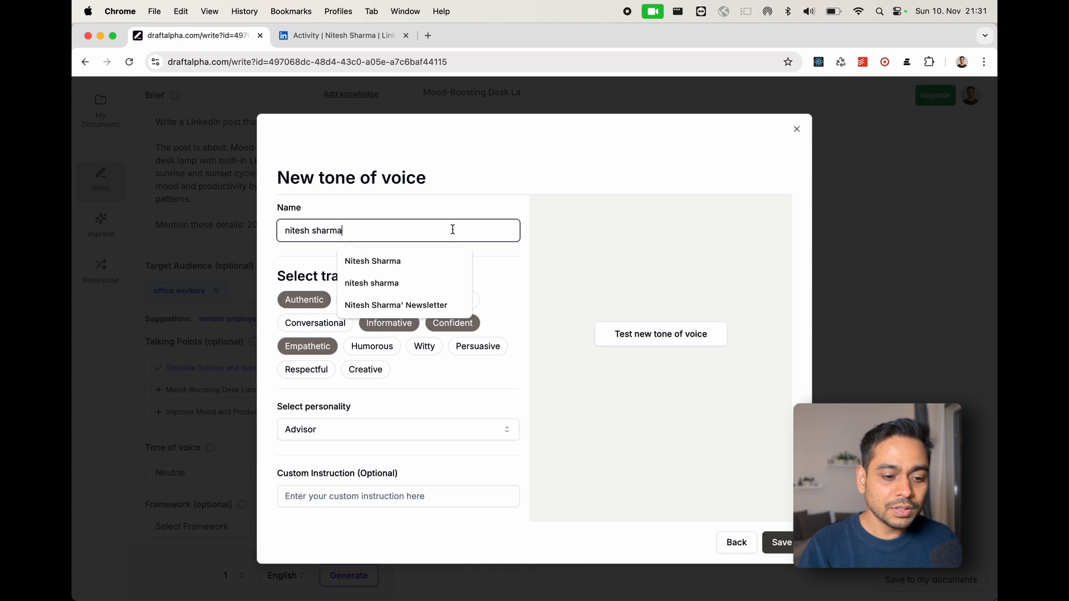
left_click(642, 337)
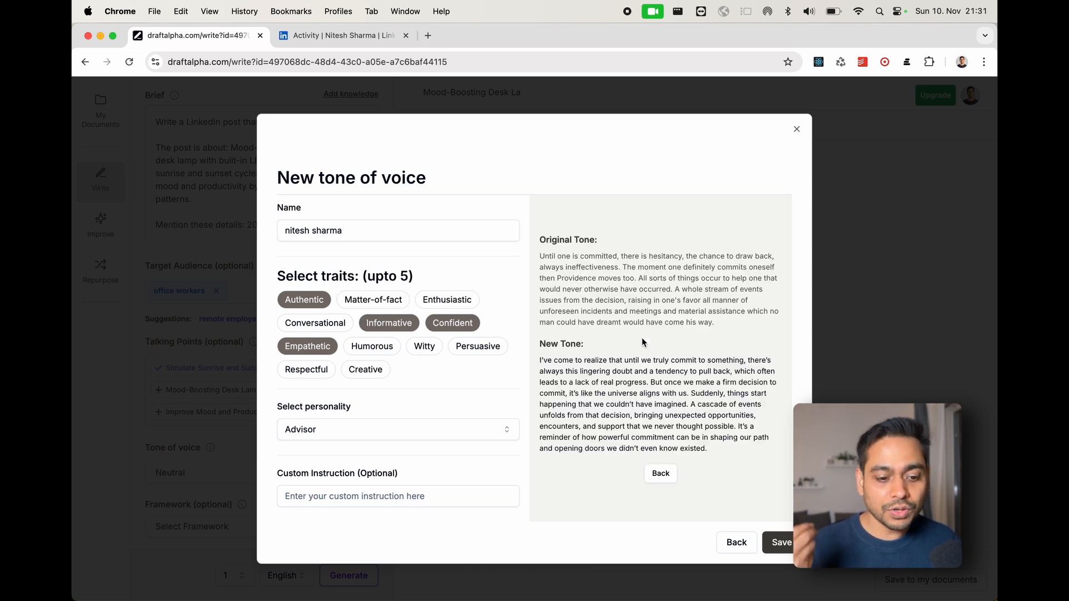
left_click(790, 541)
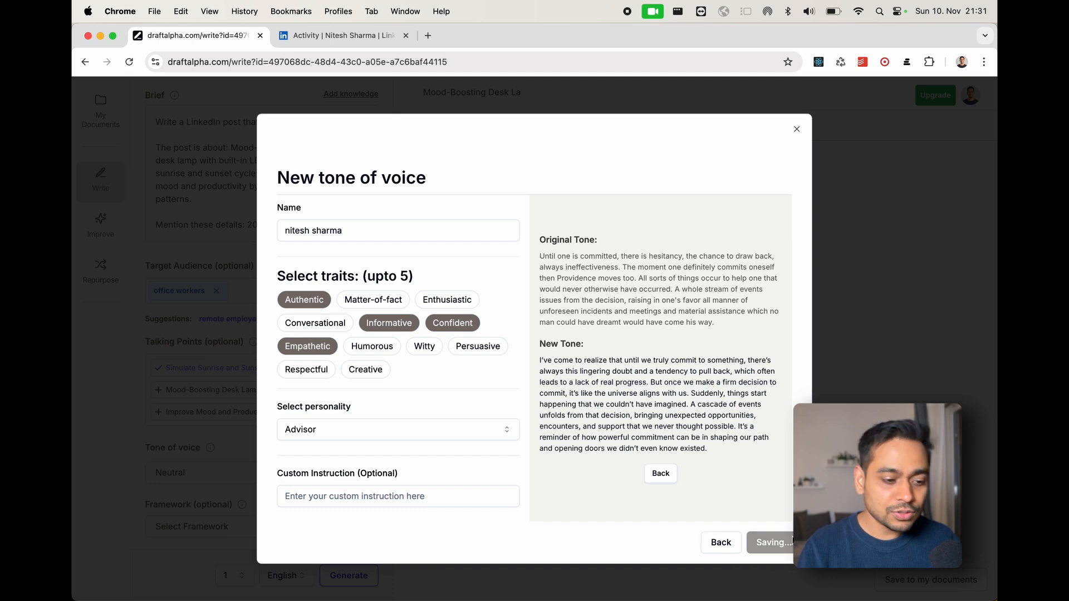
- Set the tone of voice to the newly saved custom brand voice and look through the available writing frameworks
left_click(251, 470)
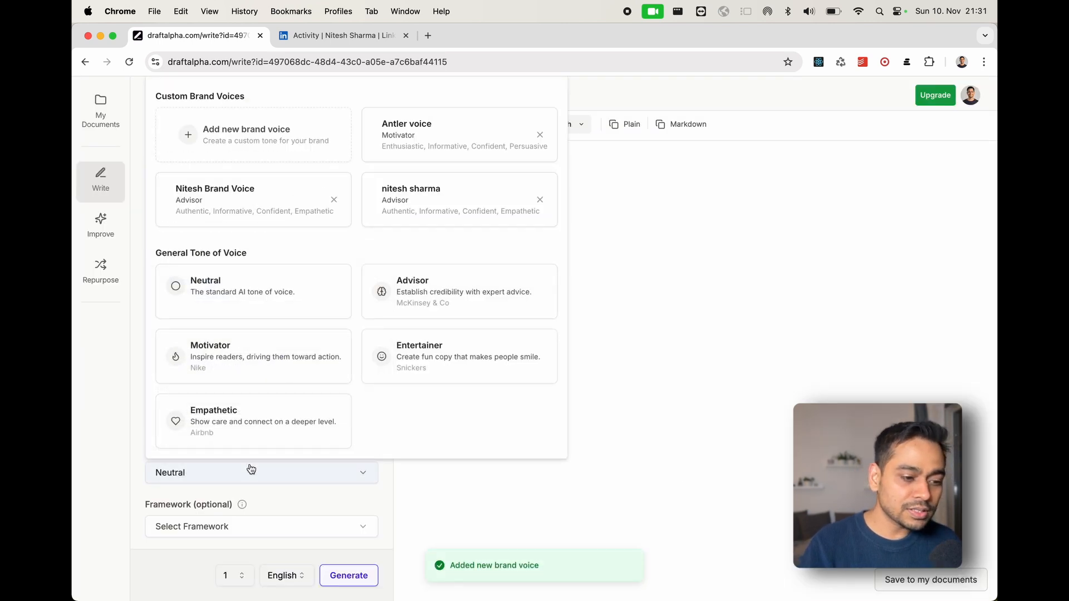
left_click(426, 204)
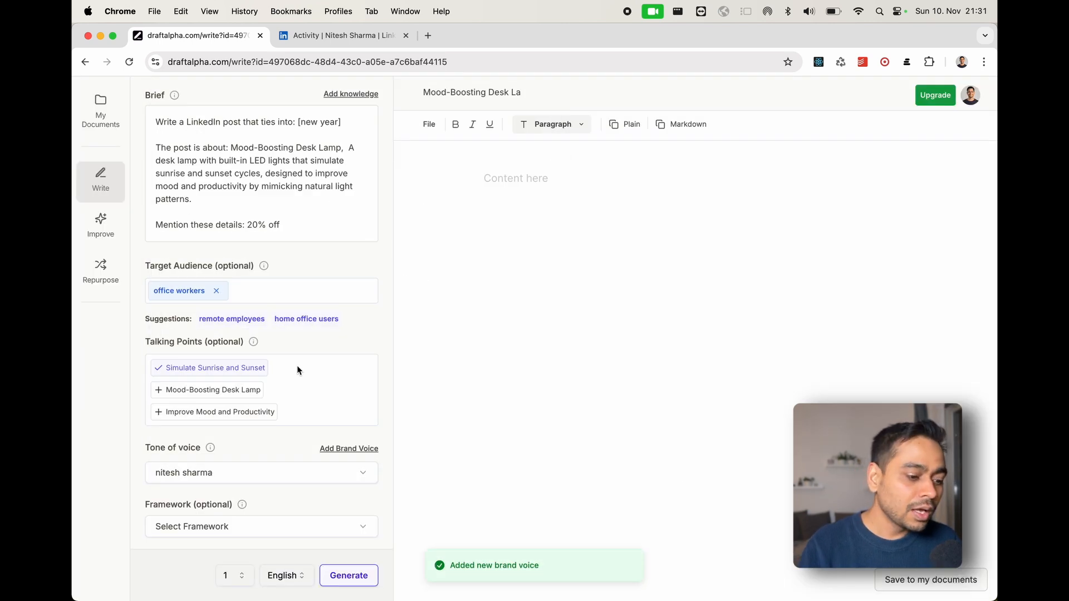
left_click(217, 528)
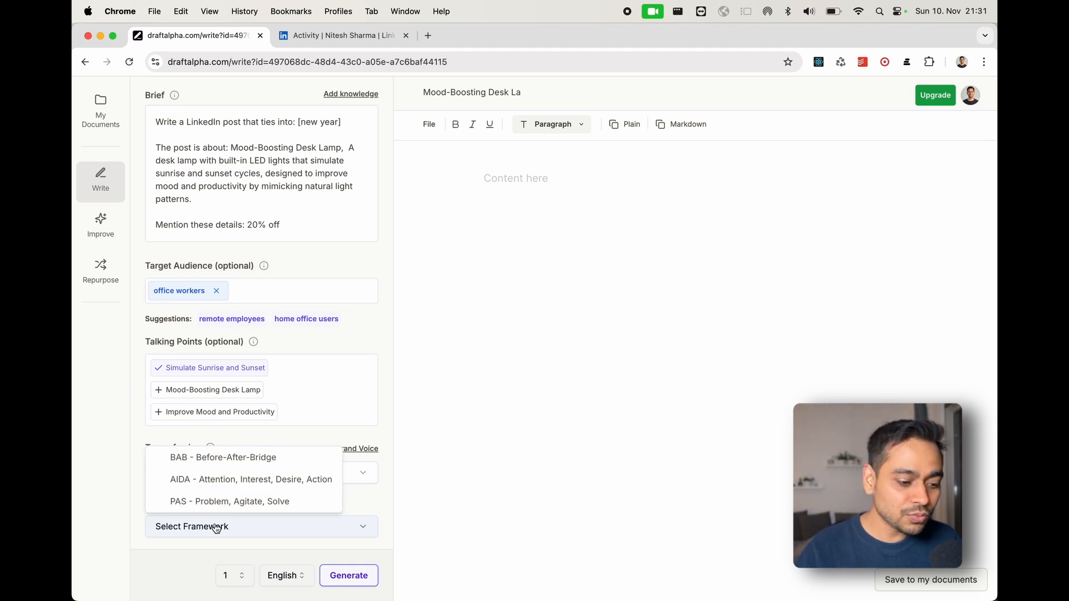
left_click(430, 489)
- Generate 3 versions of the post, keeping English as the output language
left_click(226, 576)
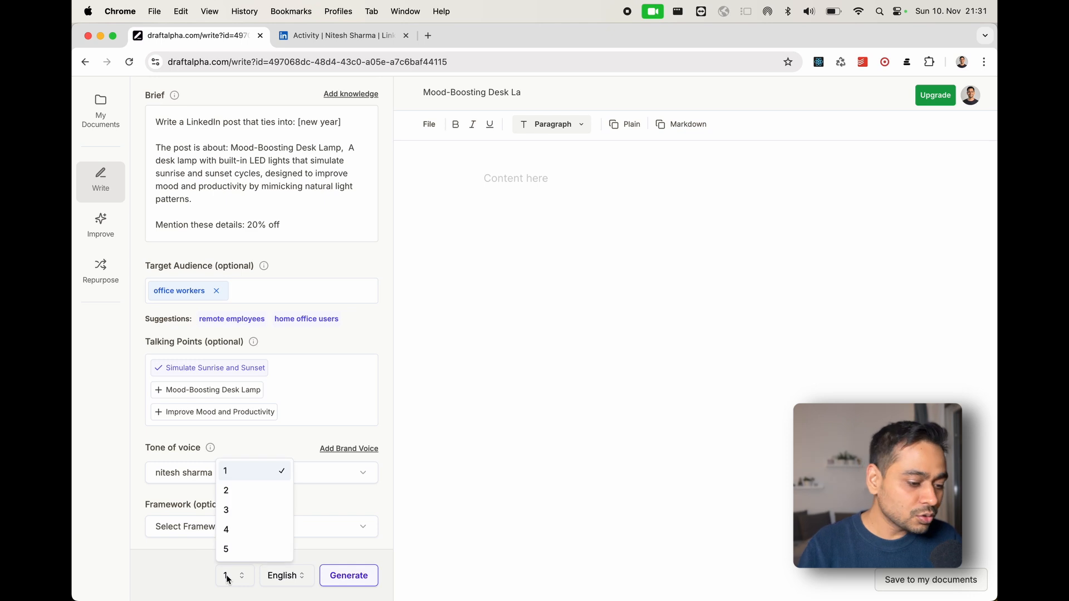
left_click(242, 509)
left_click(275, 577)
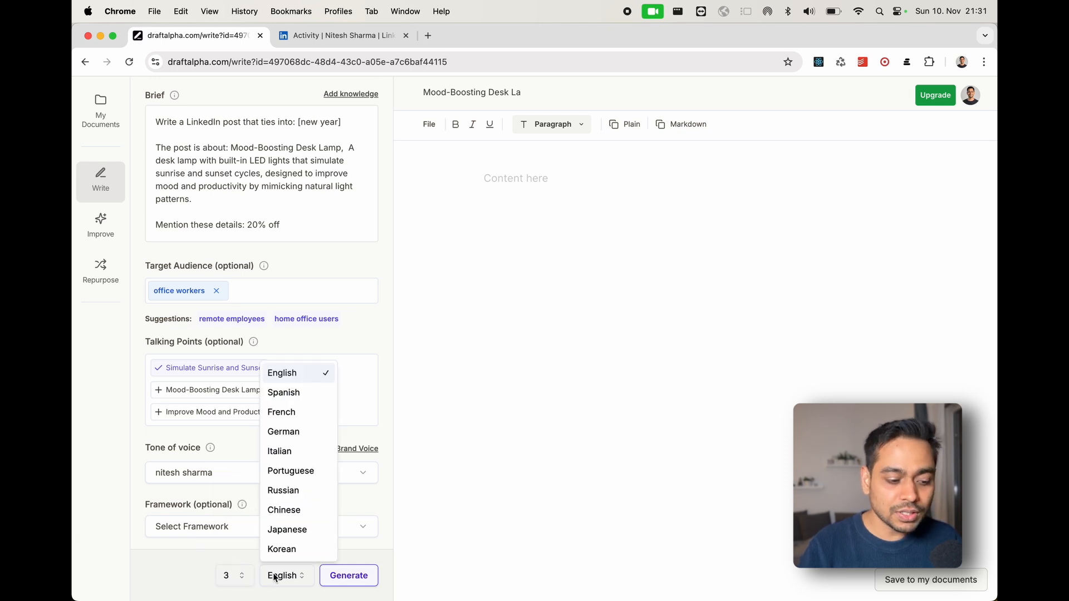
left_click(275, 577)
left_click(340, 576)
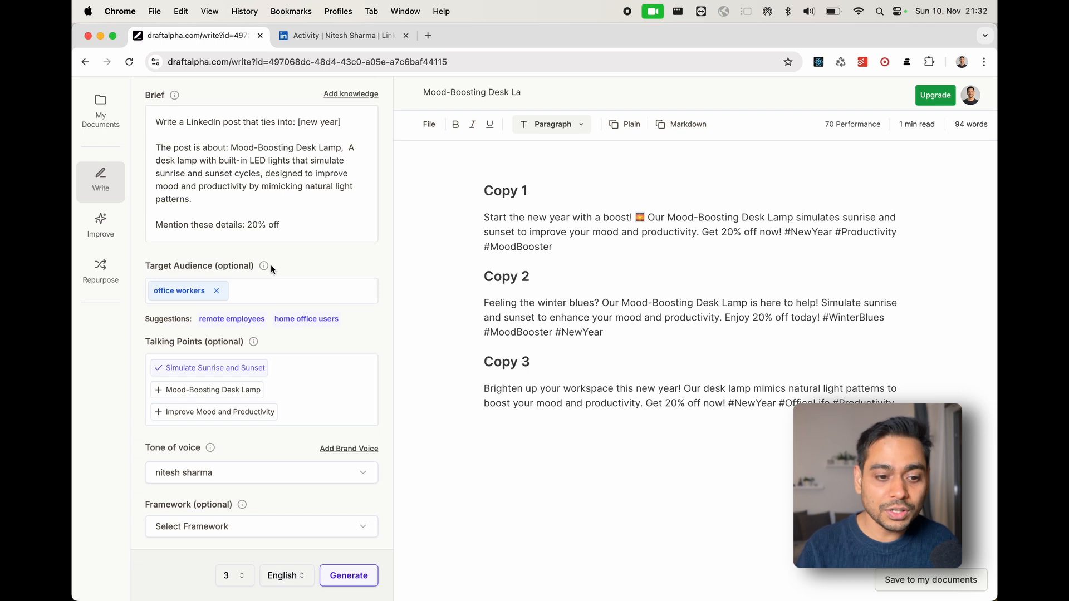
- Have the AI rewrite the Copy 1 paragraph with the instruction "skip emojies" and replace the original text with the result
left_click_drag(473, 220, 596, 257)
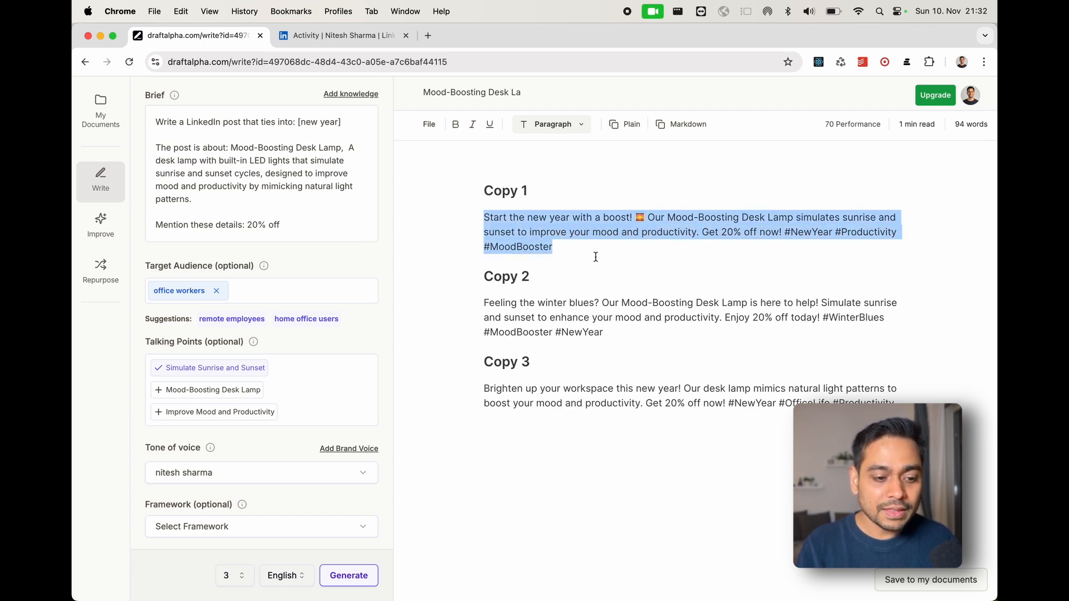
left_click(507, 198)
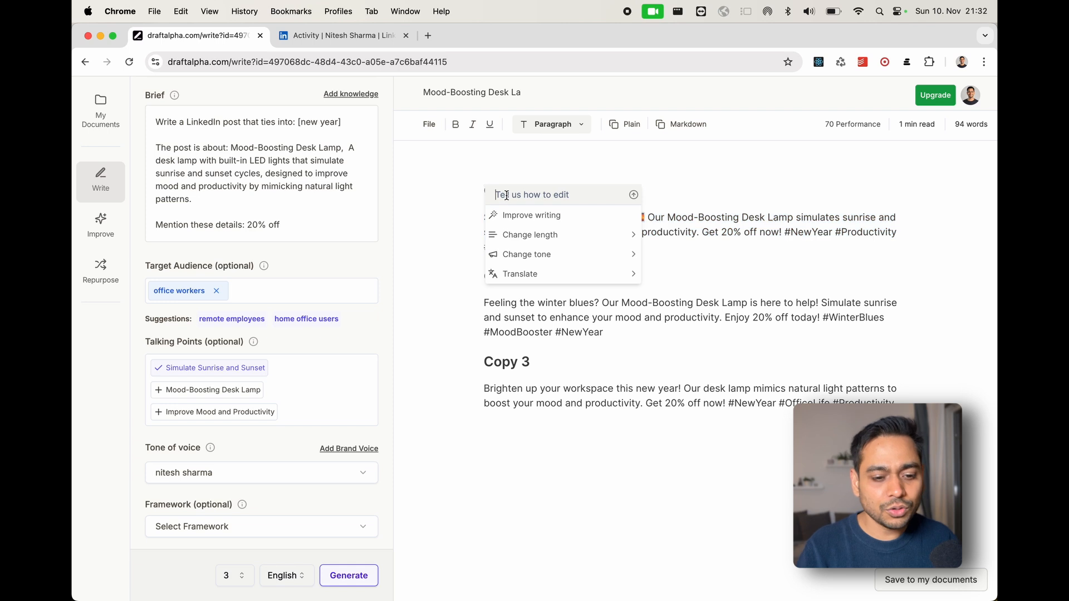
type("skip")
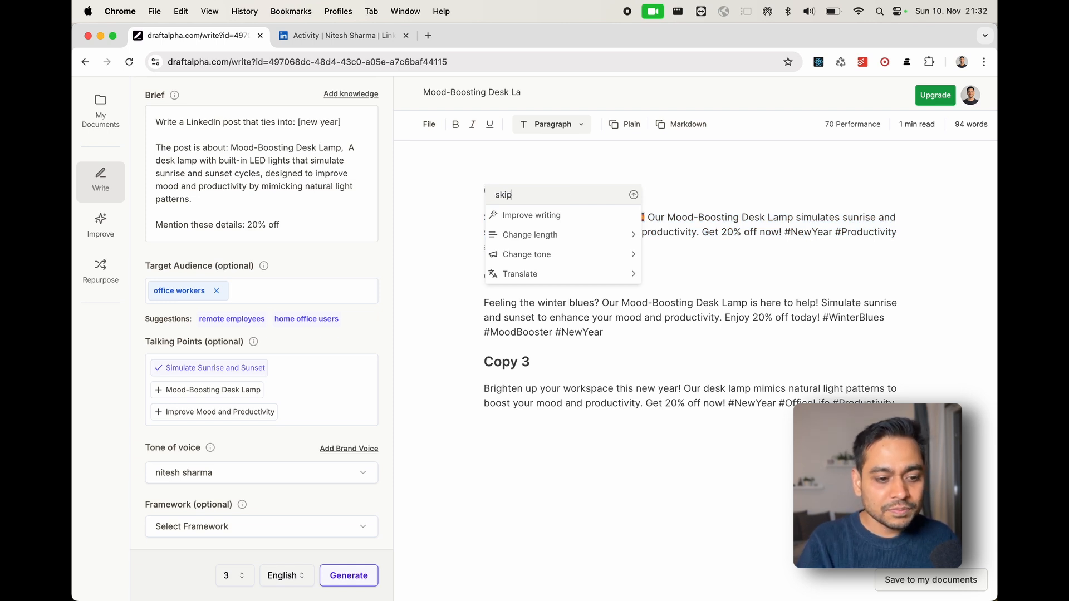
type(" emojis")
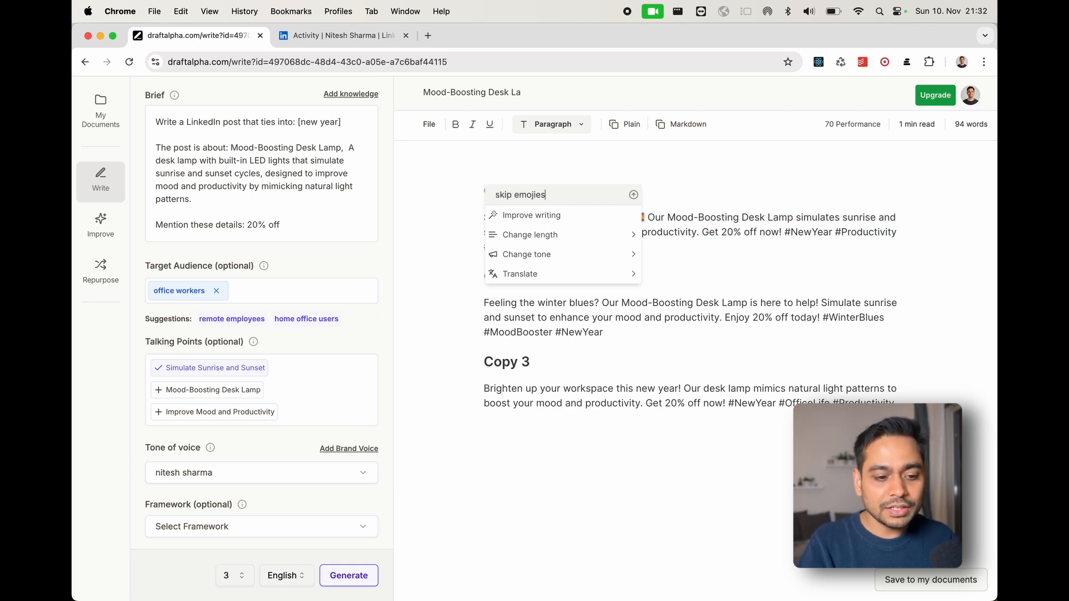
key("Return")
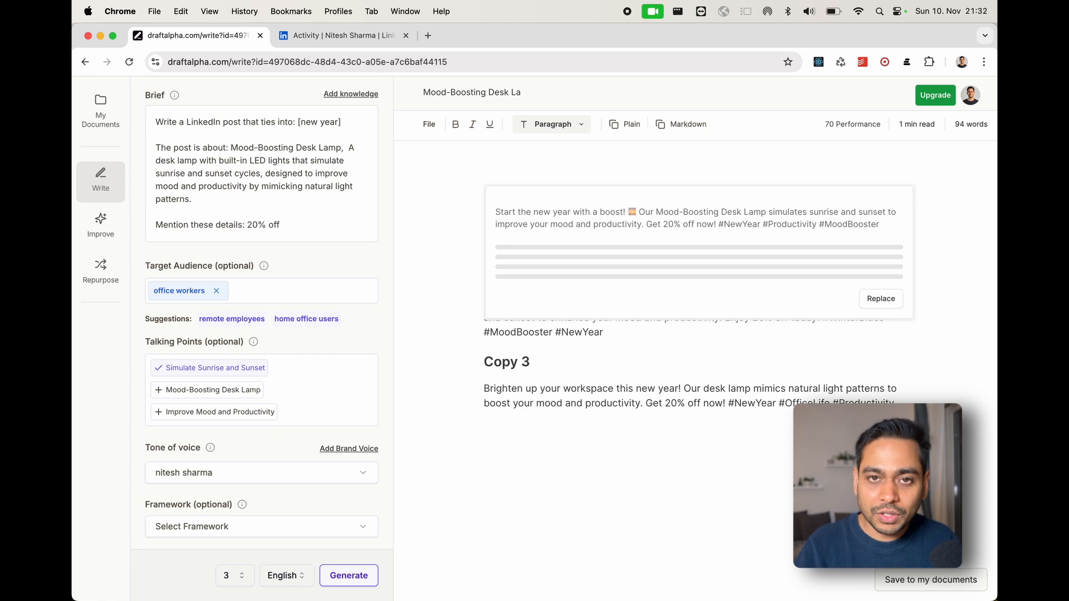
left_click(881, 294)
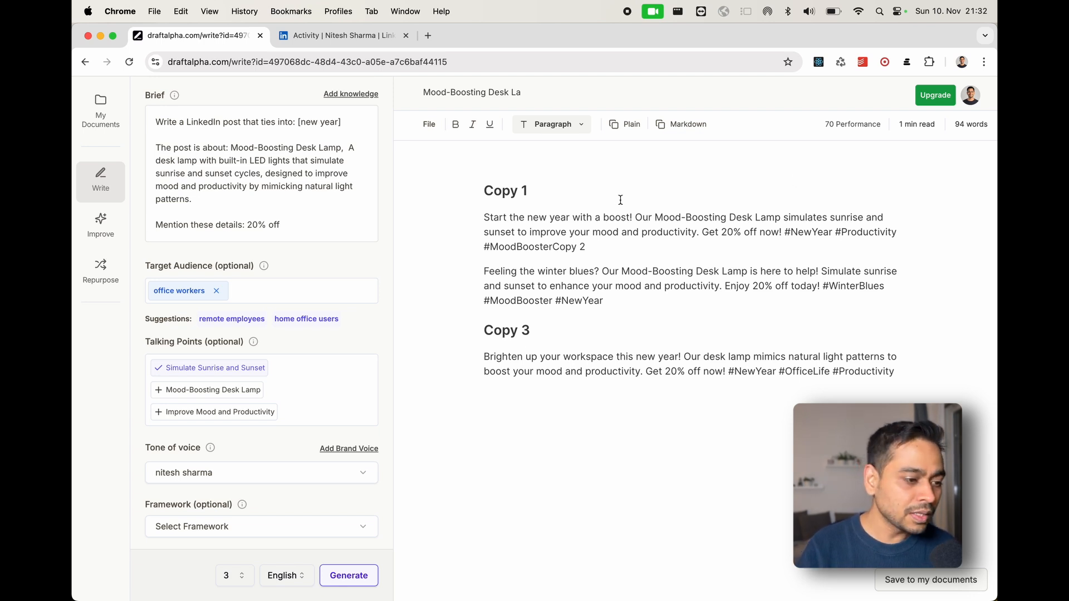
- Copy the paragraph under Copy 1 into the Improve tool as the text to improve
left_click_drag(486, 218, 603, 245)
key("super+c")
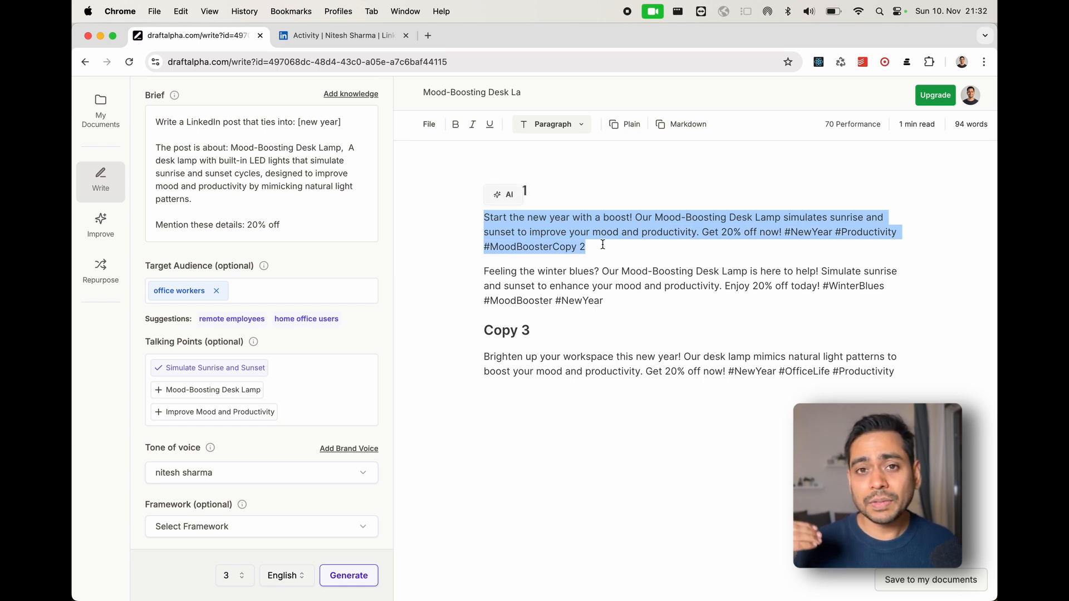
left_click(98, 222)
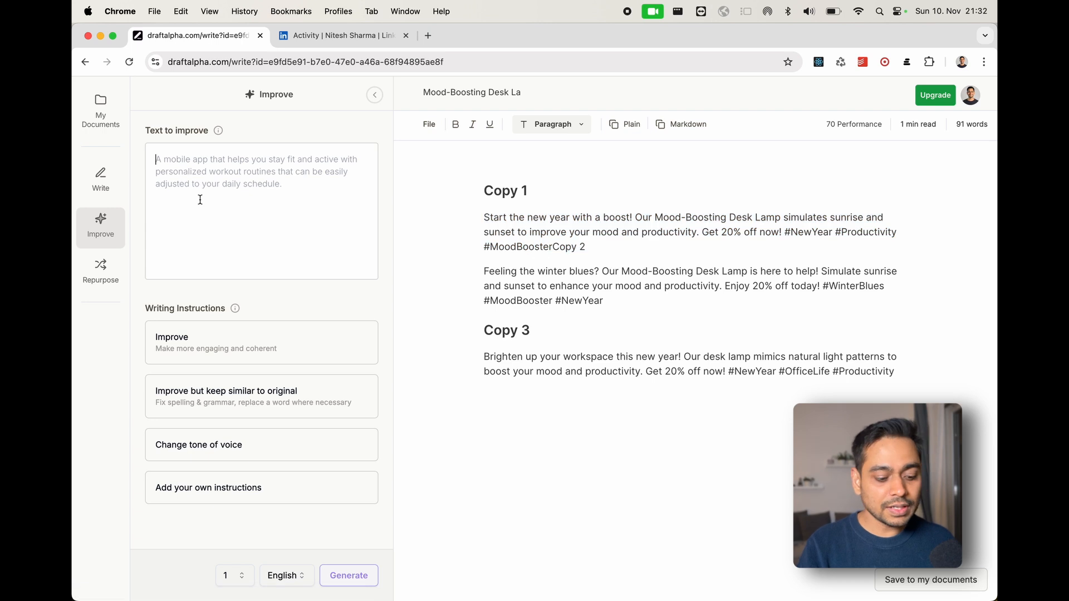
key("super+v")
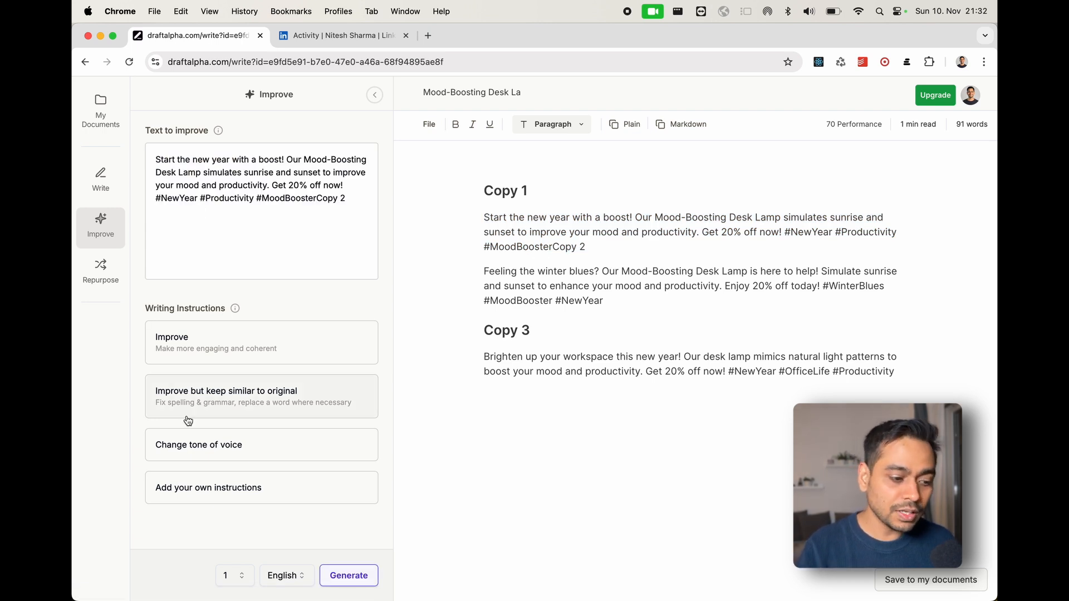
- Generate an improved version of the text by changing its tone of voice to the newly saved custom brand voice
left_click(219, 447)
left_click(239, 464)
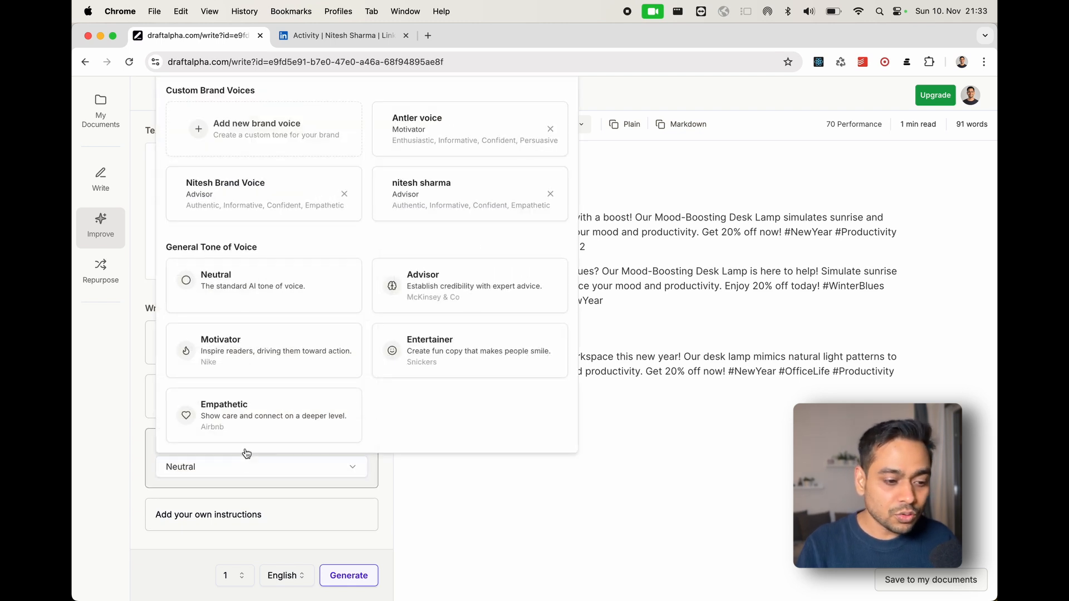
left_click(435, 218)
left_click(367, 573)
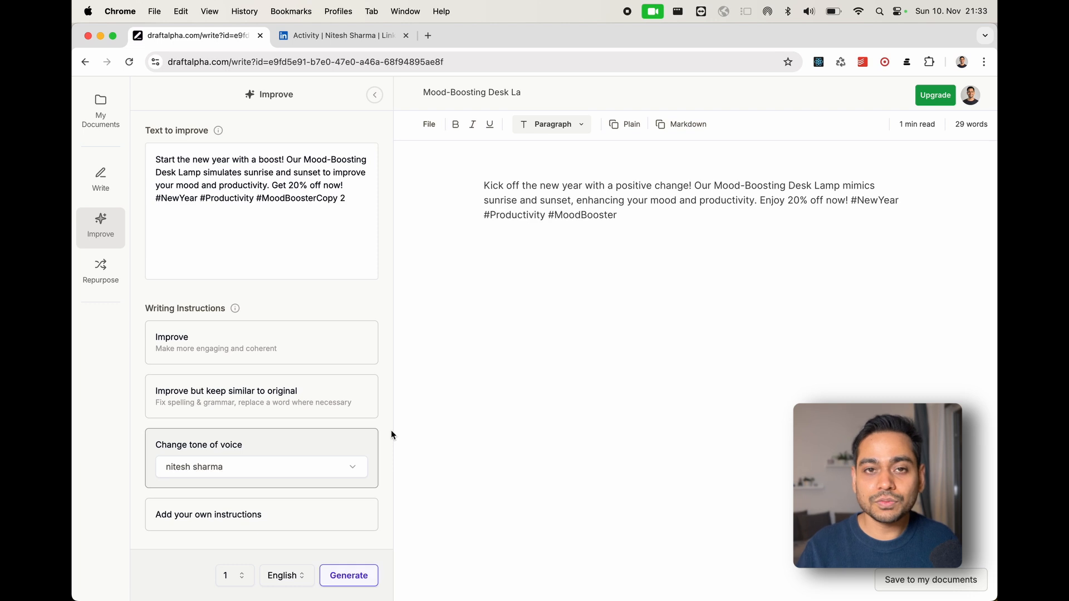
- Open the Repurpose tool for reusing existing content
left_click(110, 280)
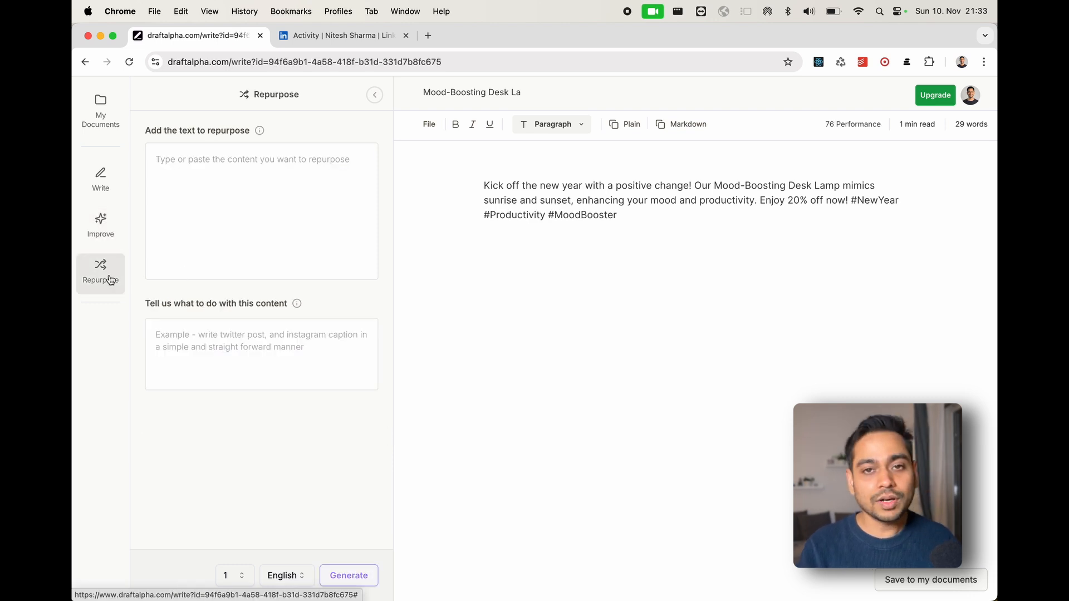